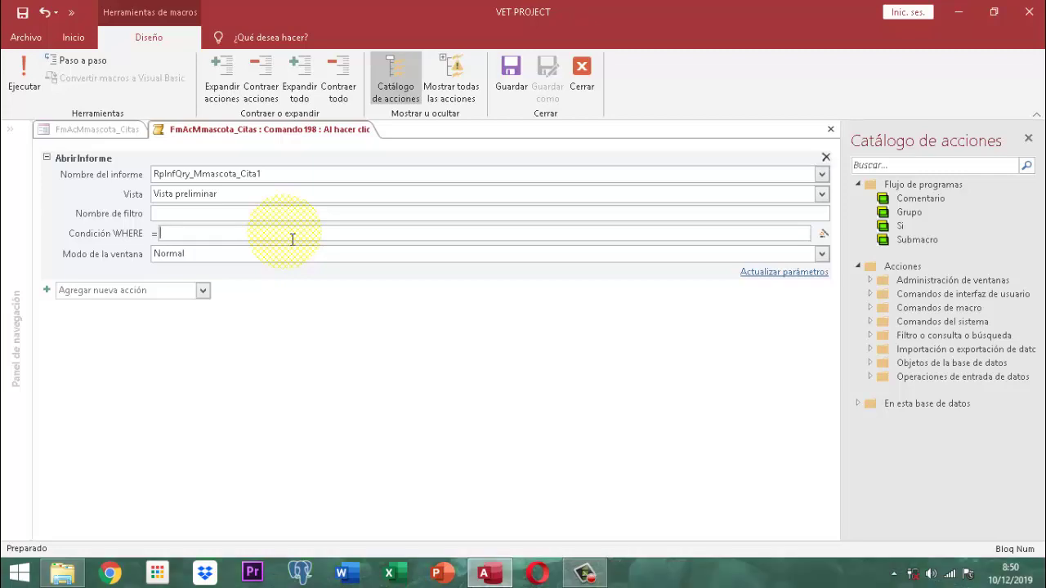
Step: Begin the AbrirInforme action's WHERE condition with the IdCita field of the appointment query, [Qry_Ac_Cita_Mascota].[IdCita]
{"action": "type", "text": "[q"}
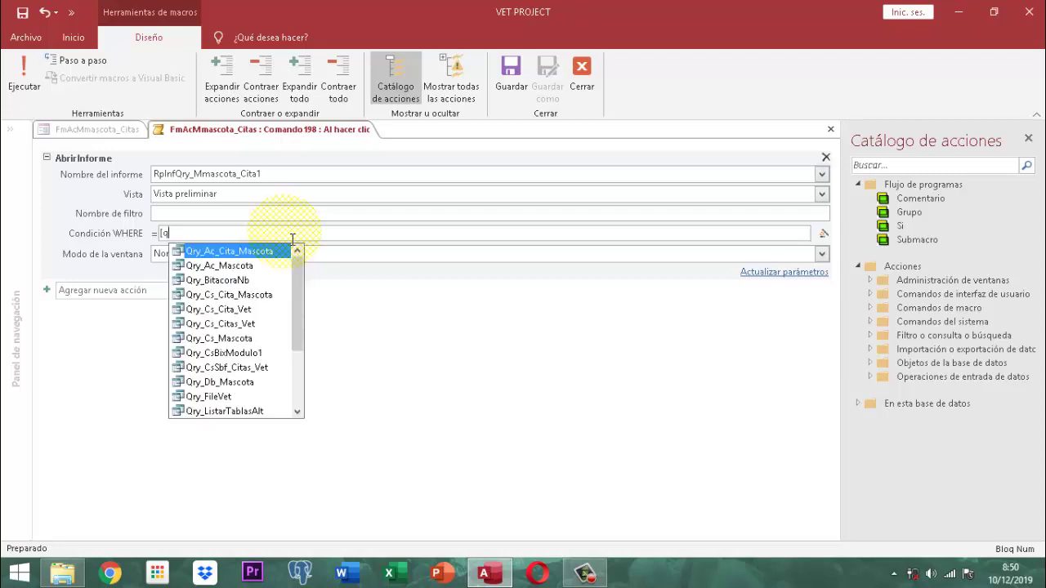
{"action": "type", "text": "ry"}
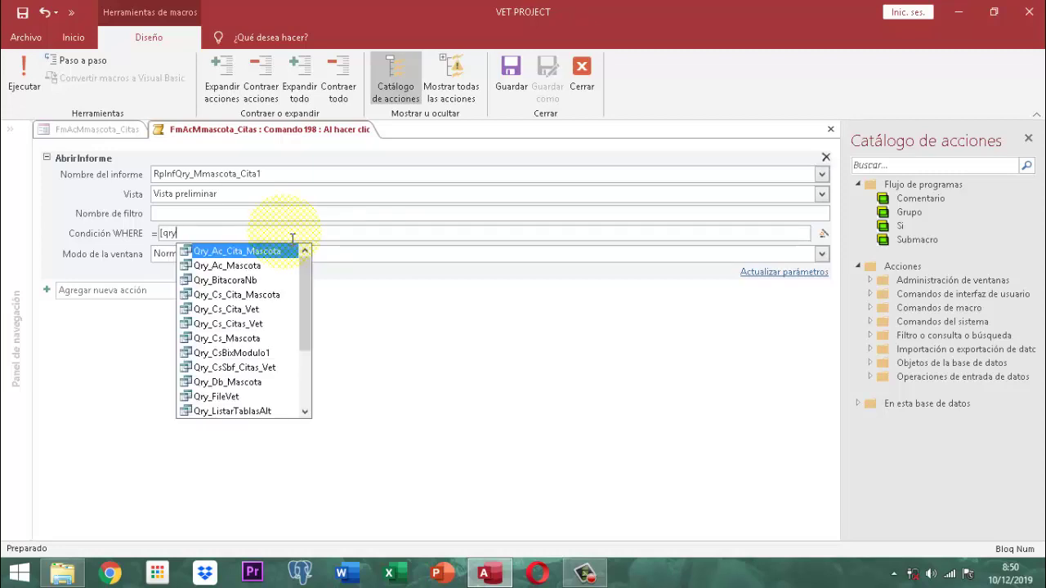
{"action": "type", "text": "_ac"}
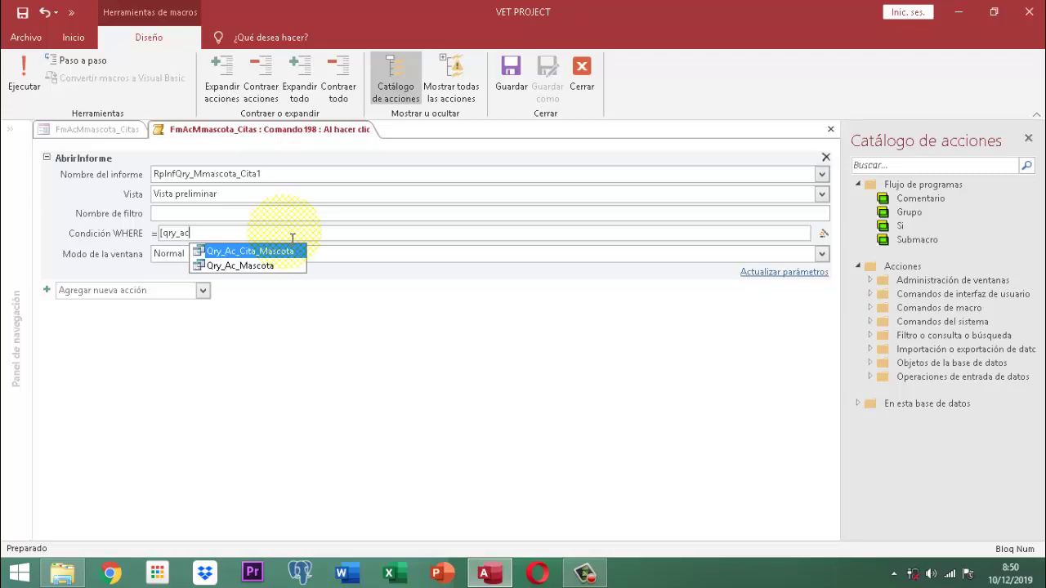
{"action": "double_click", "coordinate": [242, 252]}
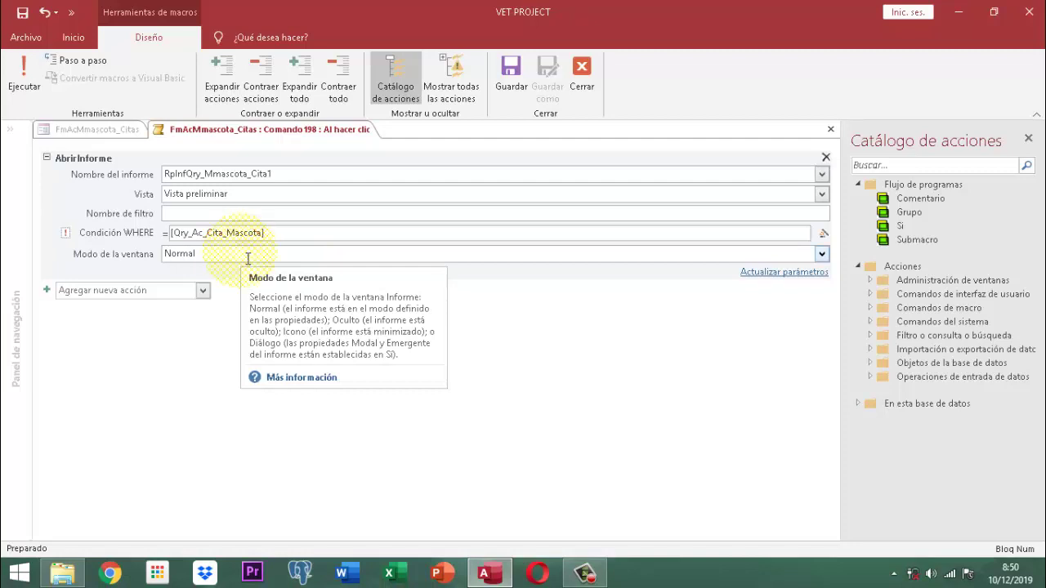
{"action": "type", "text": "."}
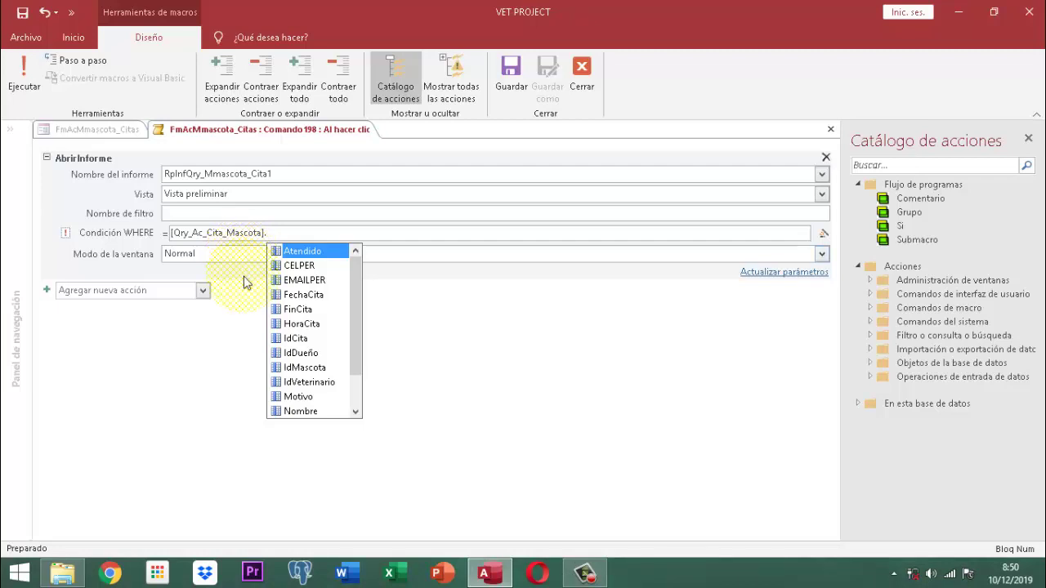
{"action": "left_click", "coordinate": [300, 338]}
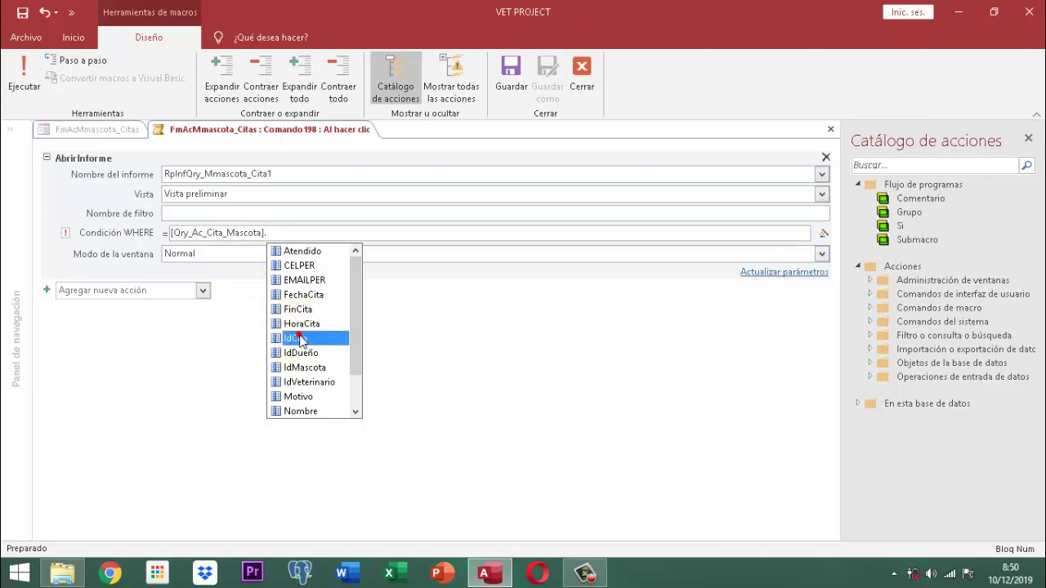
{"action": "double_click", "coordinate": [299, 338]}
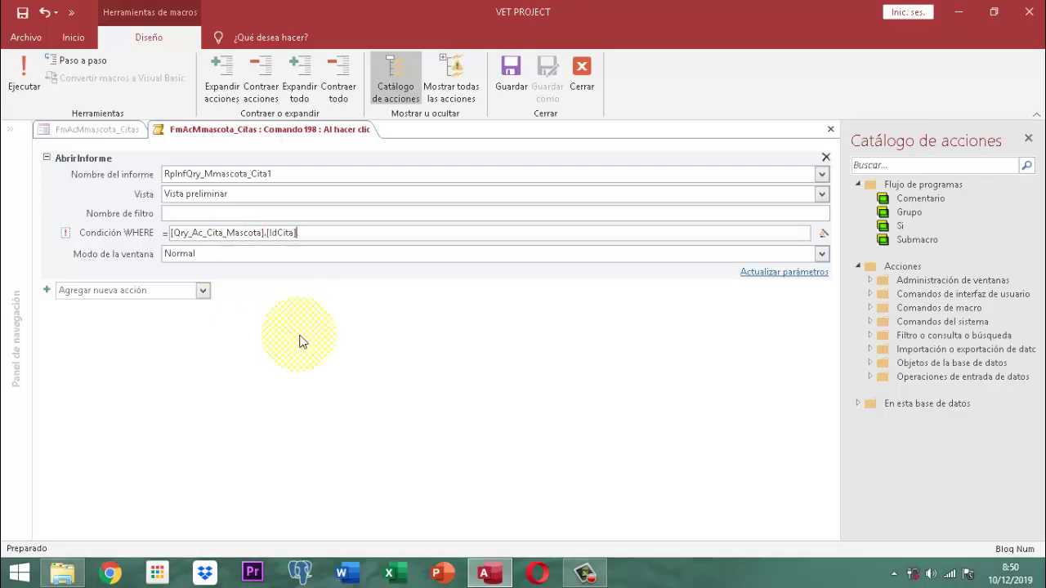
Step: Complete the WHERE condition by equating the query field to the form control: =[Formularios]![FmAcMmascota_Citas]![IdCita]
{"action": "type", "text": "="}
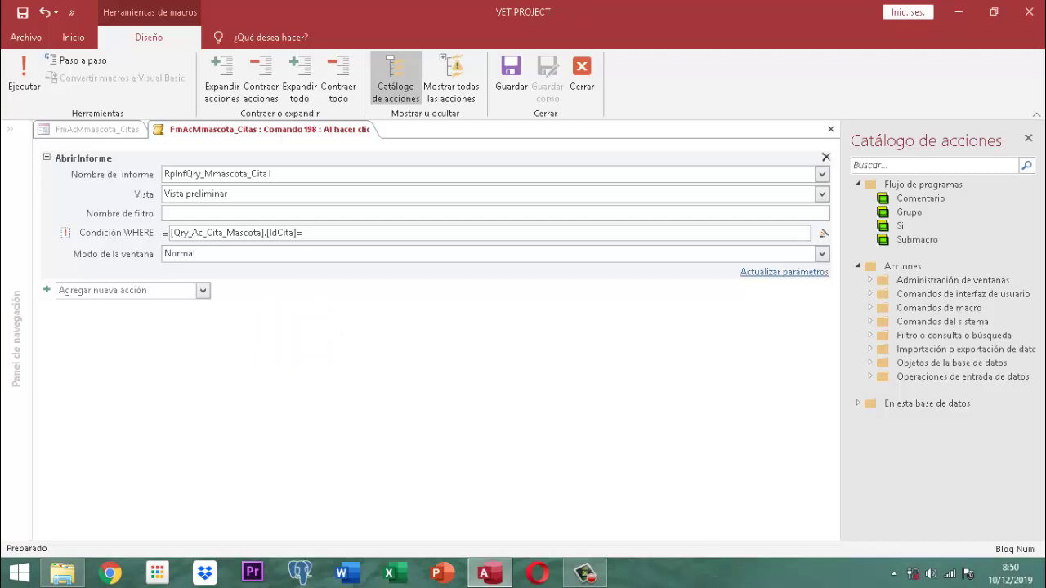
{"action": "type", "text": "[for"}
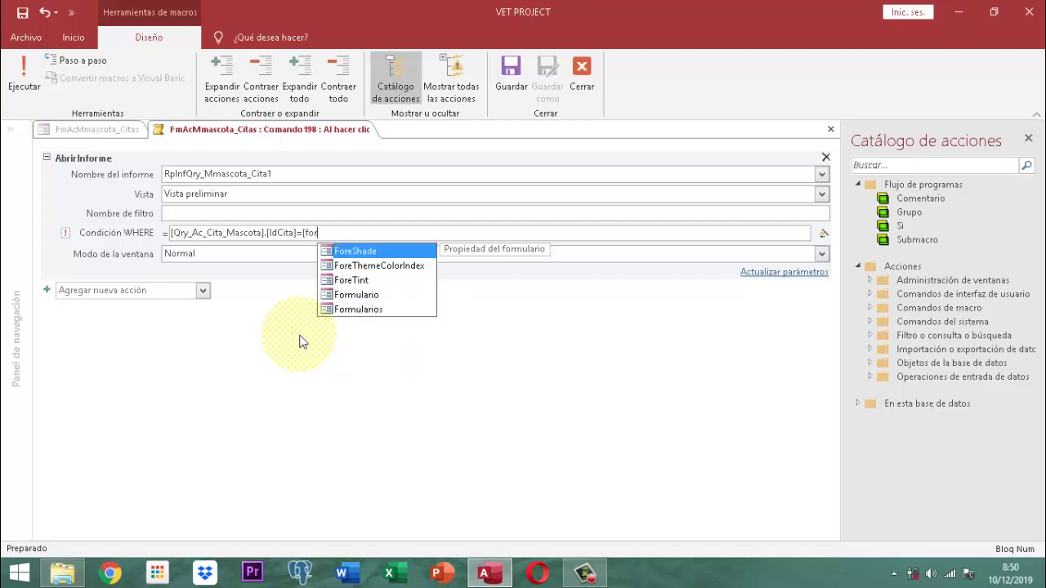
{"action": "type", "text": "mu"}
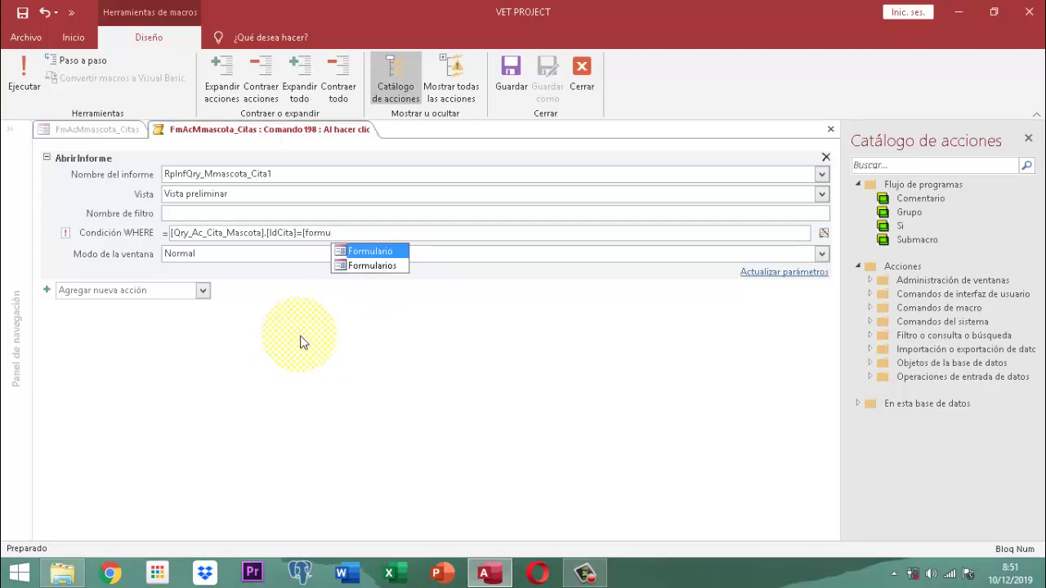
{"action": "double_click", "coordinate": [376, 266]}
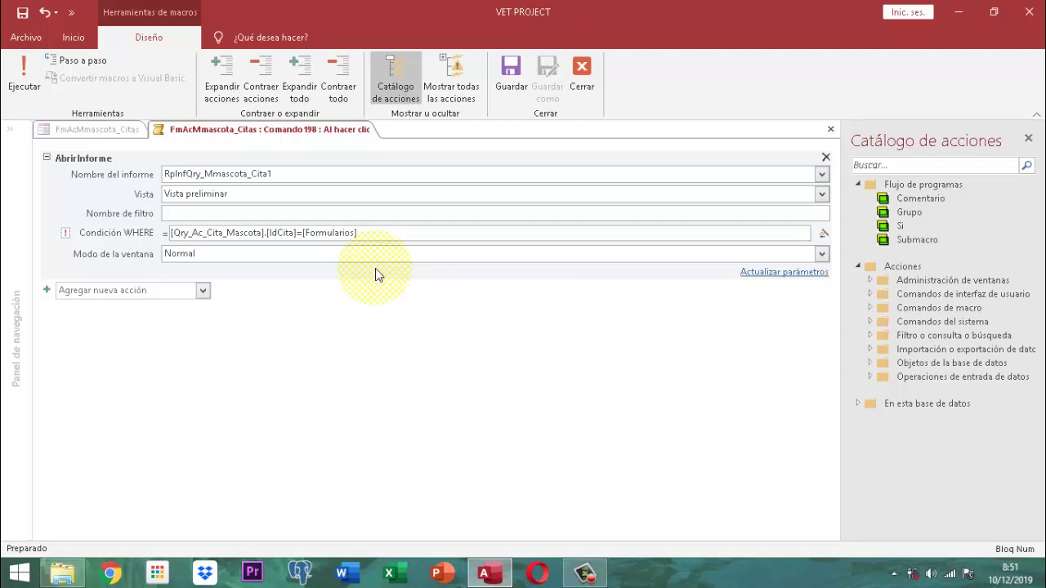
{"action": "type", "text": "!"}
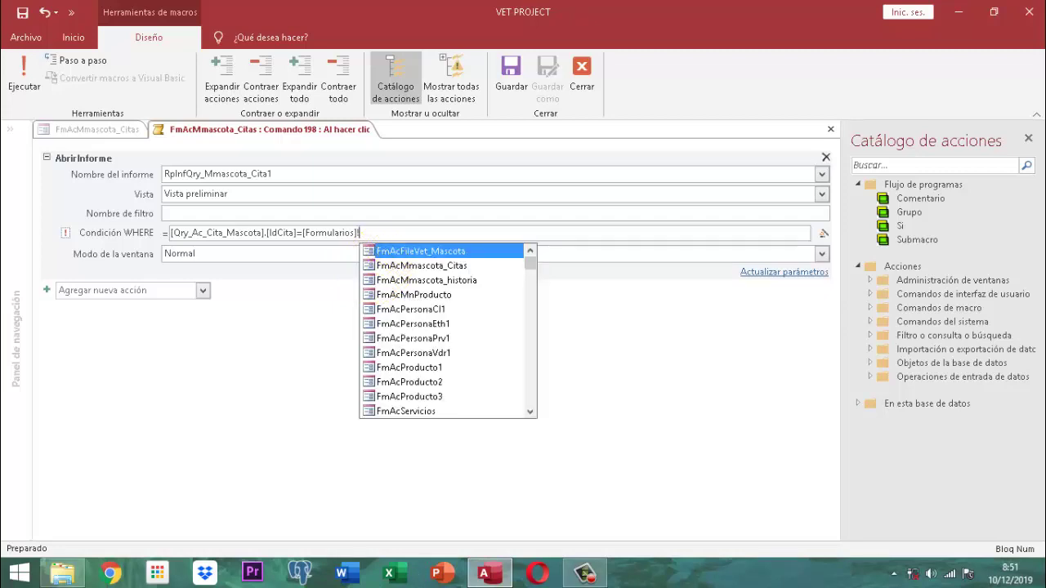
{"action": "type", "text": "fmacmm"}
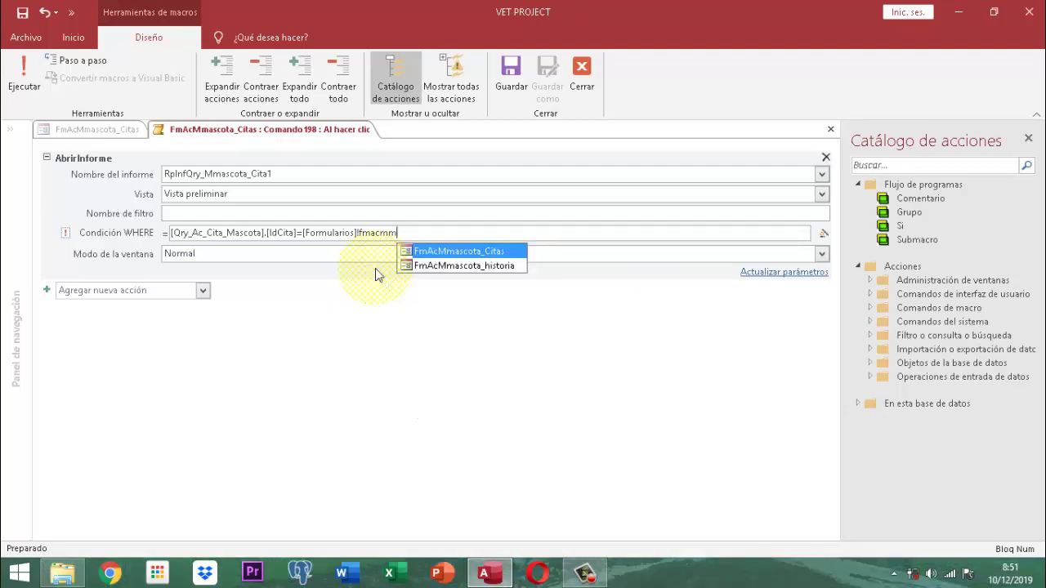
{"action": "left_click", "coordinate": [455, 252]}
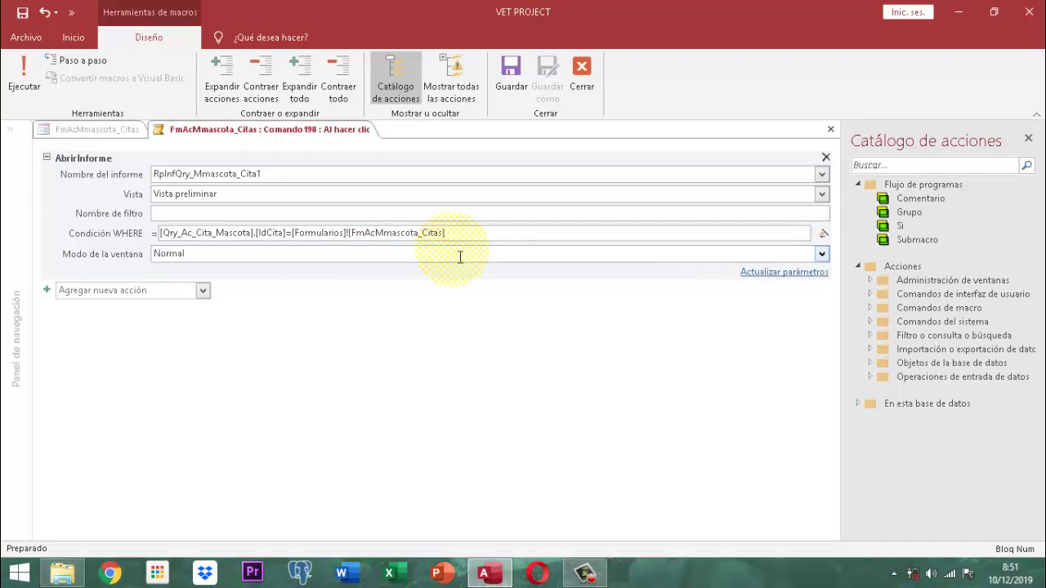
{"action": "type", "text": "!"}
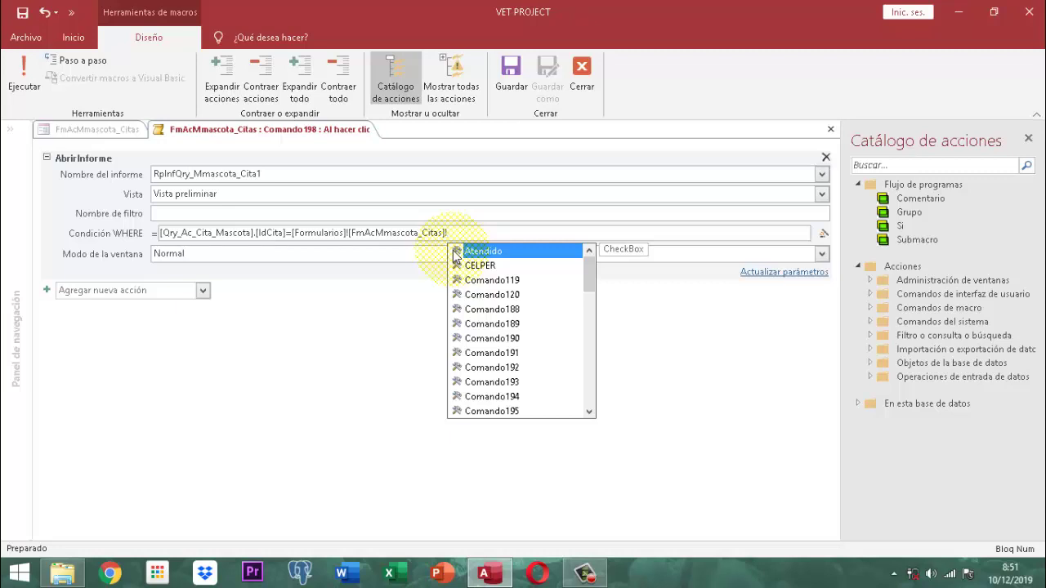
{"action": "type", "text": "Id"}
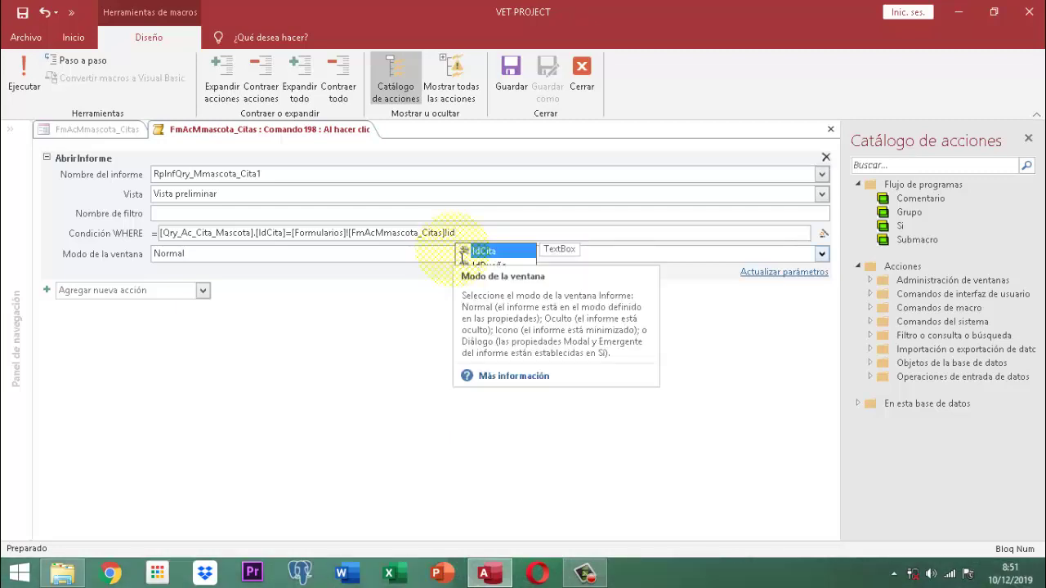
{"action": "double_click", "coordinate": [486, 251]}
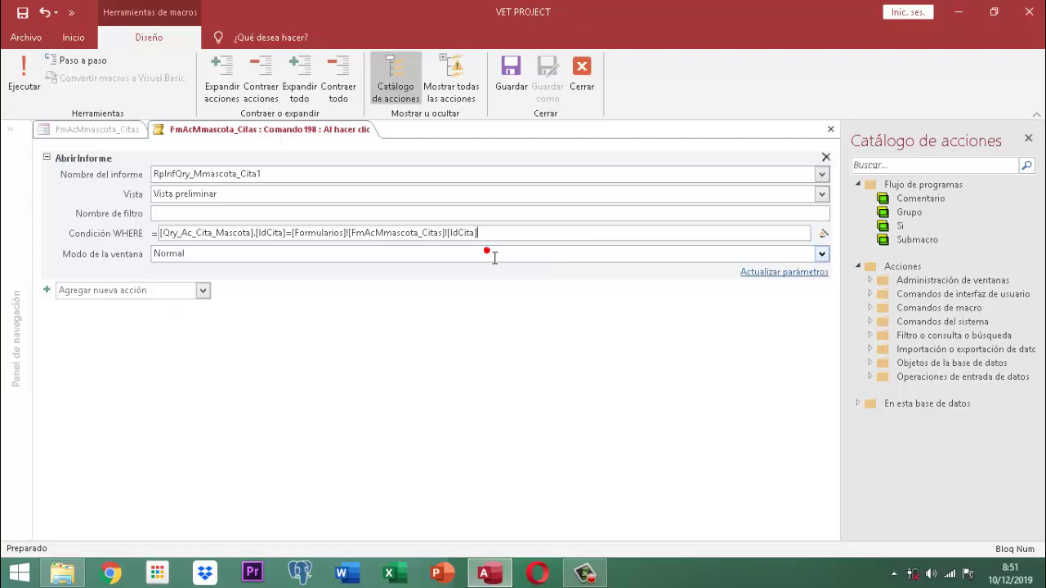
Step: Close the embedded macro, saving its changes to the button's event property, and close the property sheet
{"action": "left_click", "coordinate": [580, 80]}
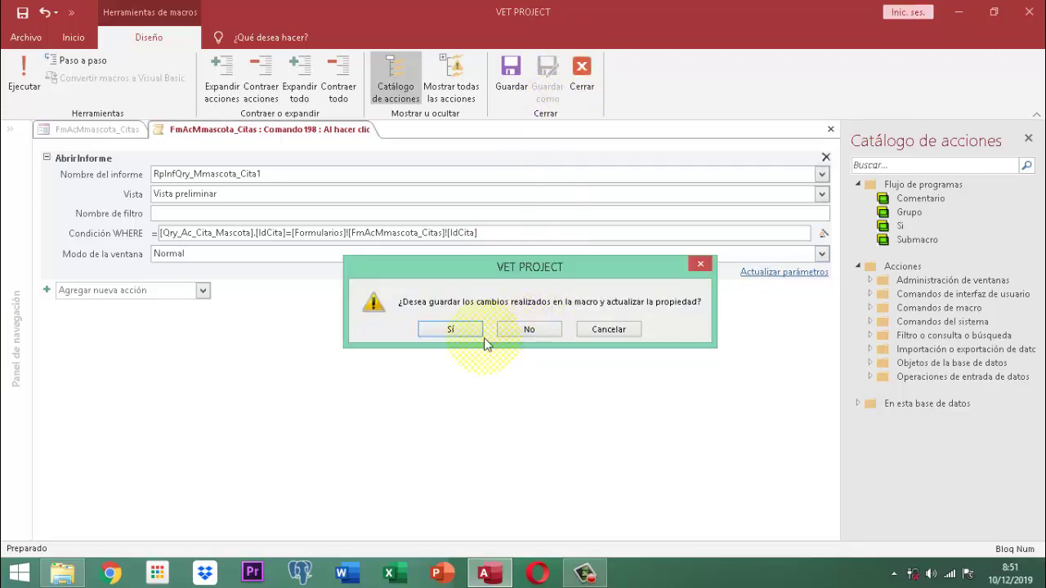
{"action": "left_click", "coordinate": [470, 328]}
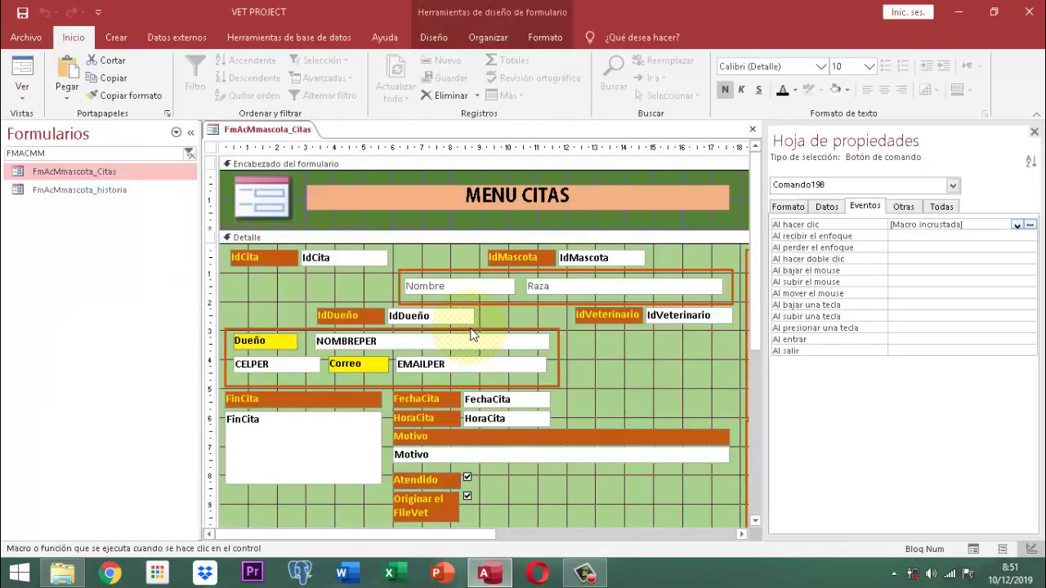
{"action": "left_click", "coordinate": [1032, 131]}
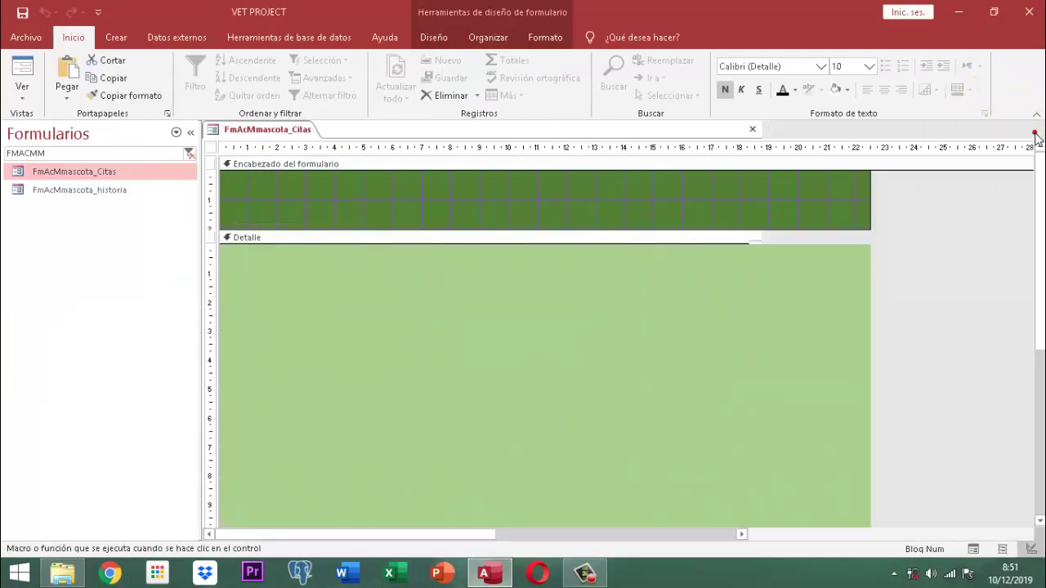
Step: Close the FmAcMmascota_Citas form that is open in design view
{"action": "left_click", "coordinate": [931, 316]}
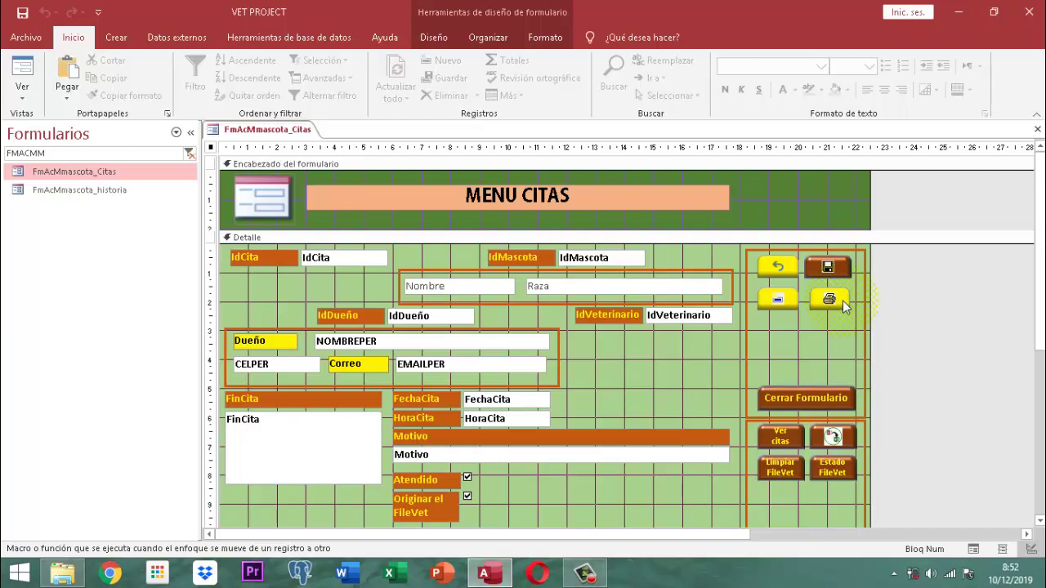
{"action": "right_click", "coordinate": [264, 129]}
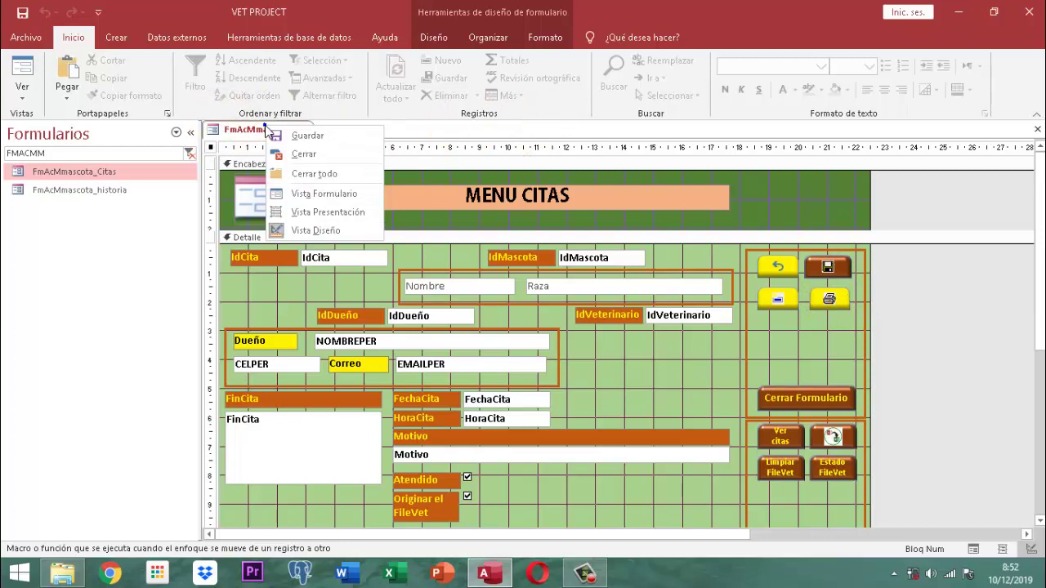
{"action": "left_click", "coordinate": [265, 130]}
{"action": "right_click", "coordinate": [272, 129]}
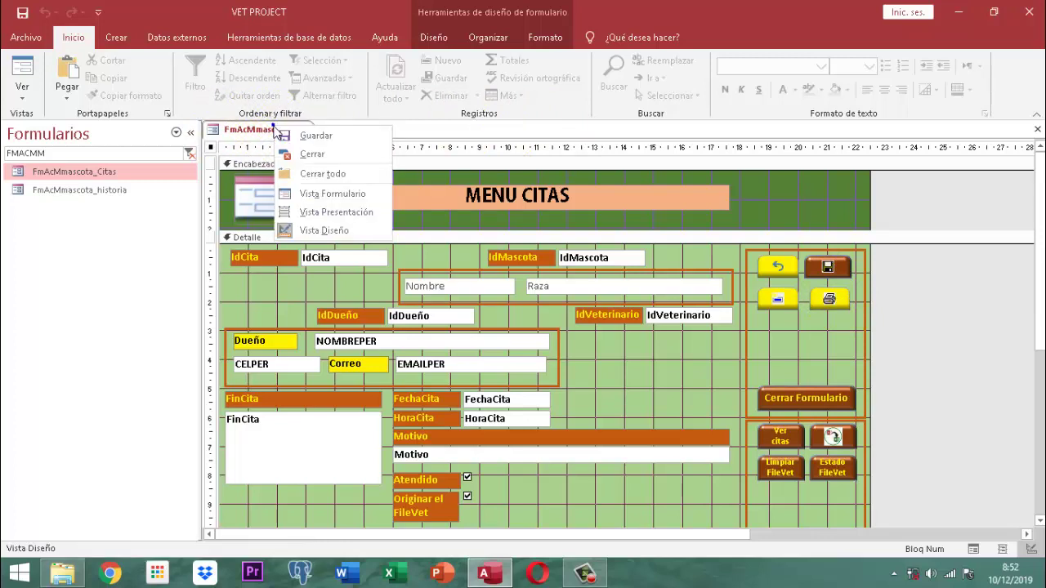
{"action": "left_click", "coordinate": [307, 155]}
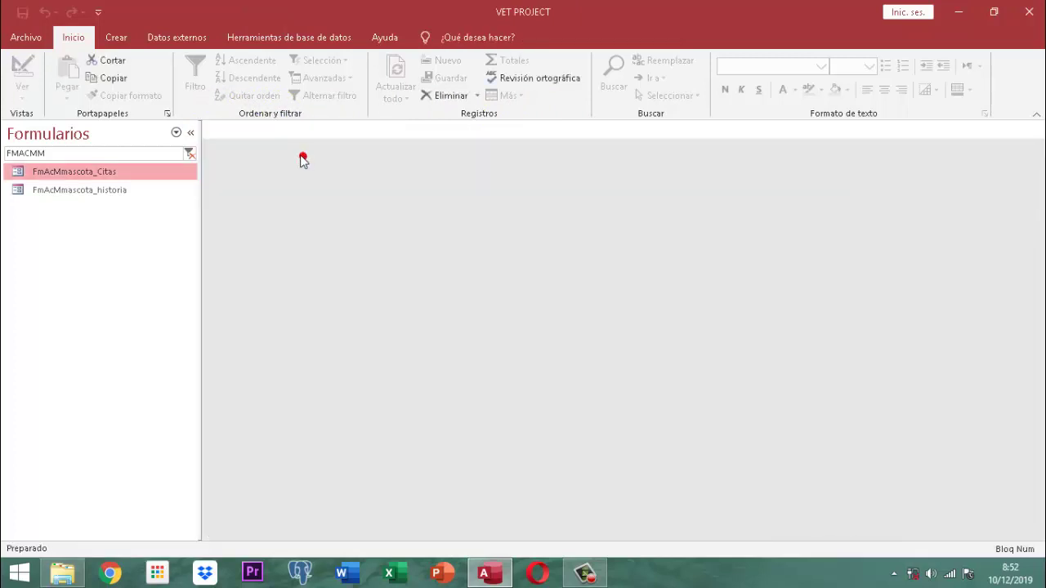
Step: List all Access objects, filter them by "inicial" and open the PANEL INICIAL form
{"action": "left_click", "coordinate": [88, 138]}
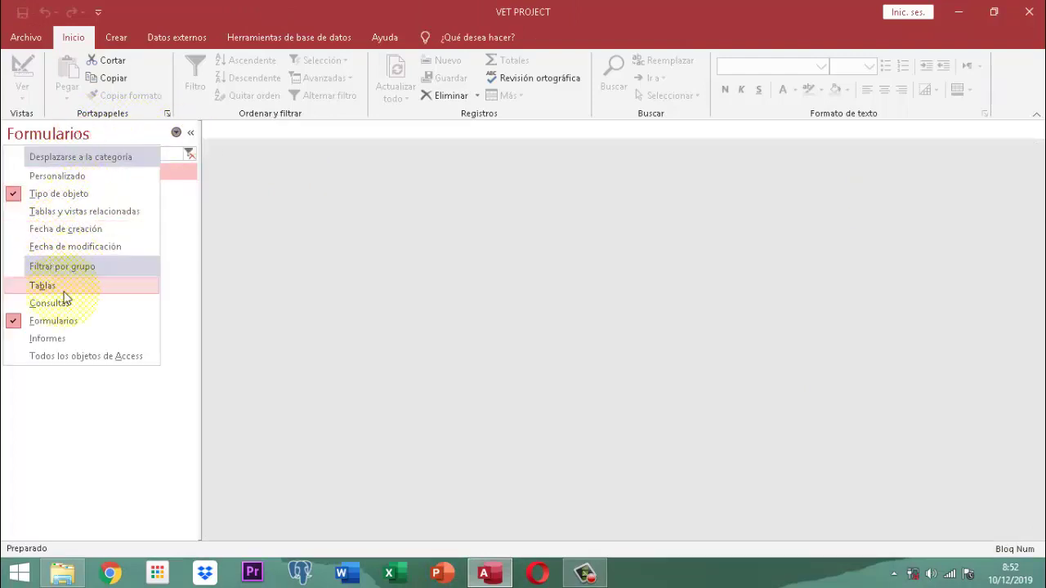
{"action": "left_click", "coordinate": [59, 355]}
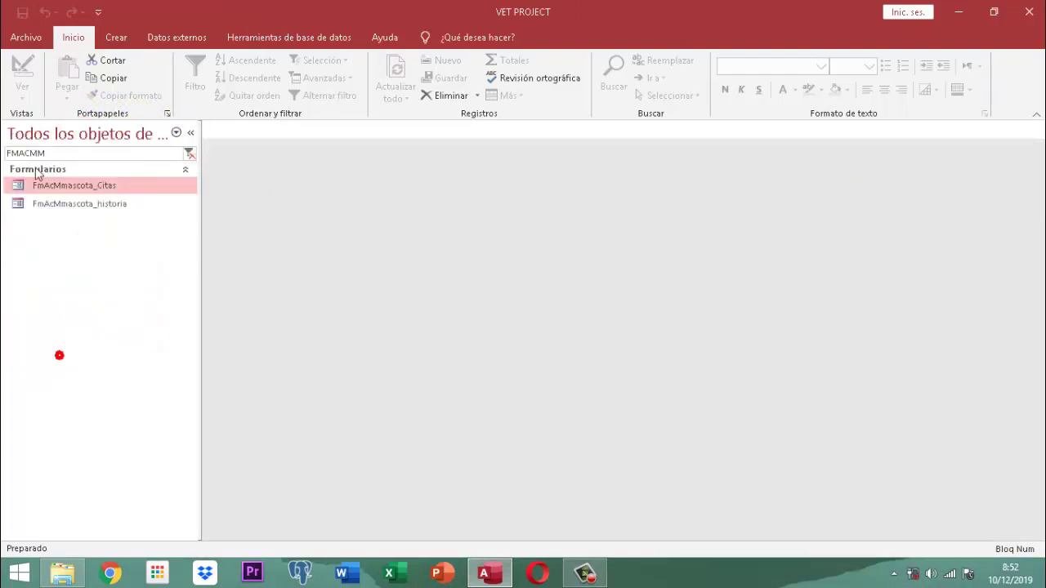
{"action": "double_click", "coordinate": [65, 155]}
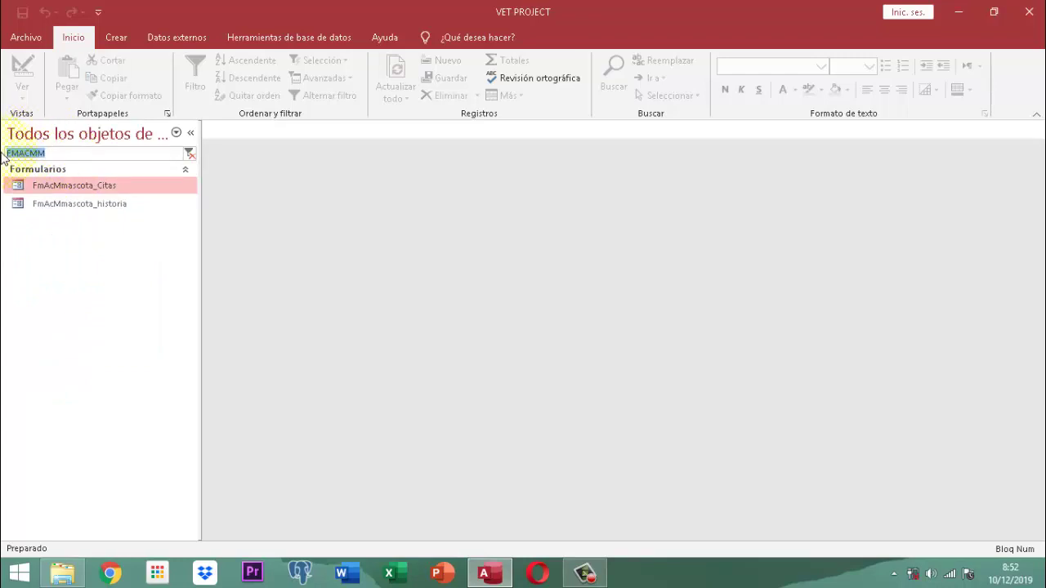
{"action": "type", "text": "inicial"}
{"action": "key", "text": "Return"}
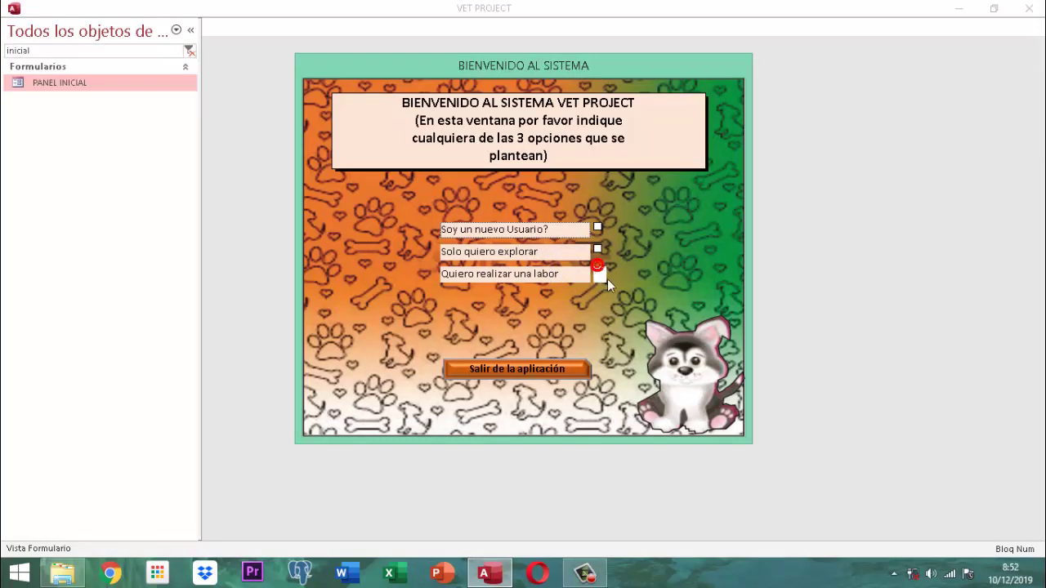
Step: Choose "Quiero realizar una labor" and log in by selecting the user in the list and entering the account password in Contraseña
{"action": "left_click", "coordinate": [601, 272]}
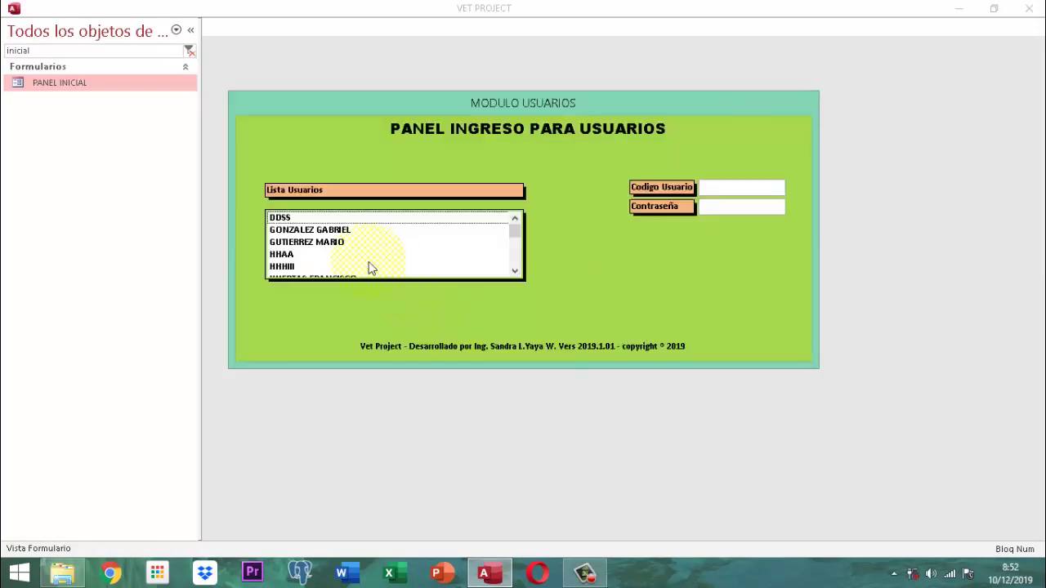
{"action": "scroll", "coordinate": [369, 261], "scroll_direction": "down", "scroll_amount": 2}
{"action": "left_click", "coordinate": [304, 255]}
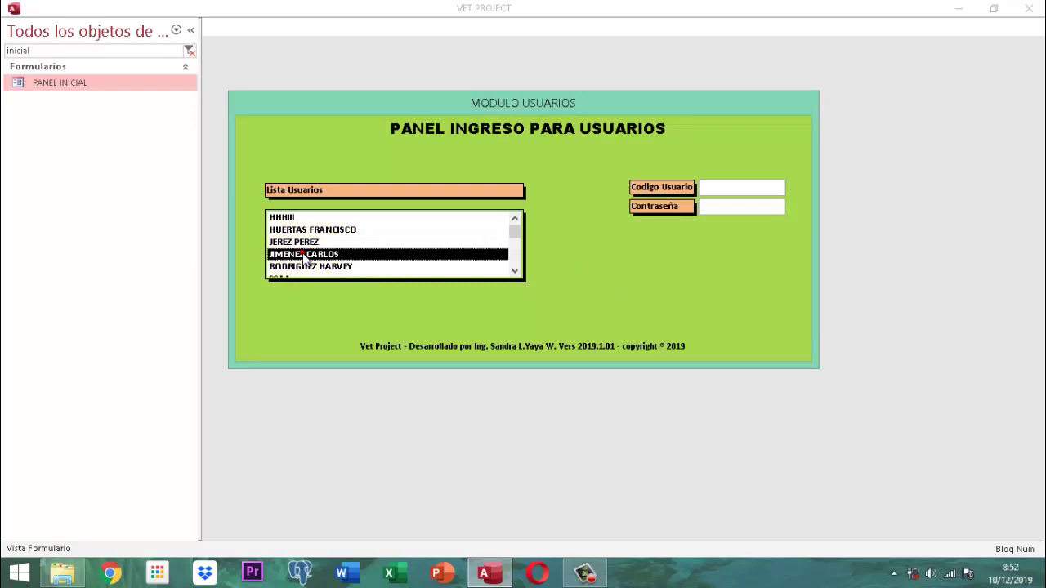
{"action": "left_click", "coordinate": [460, 250]}
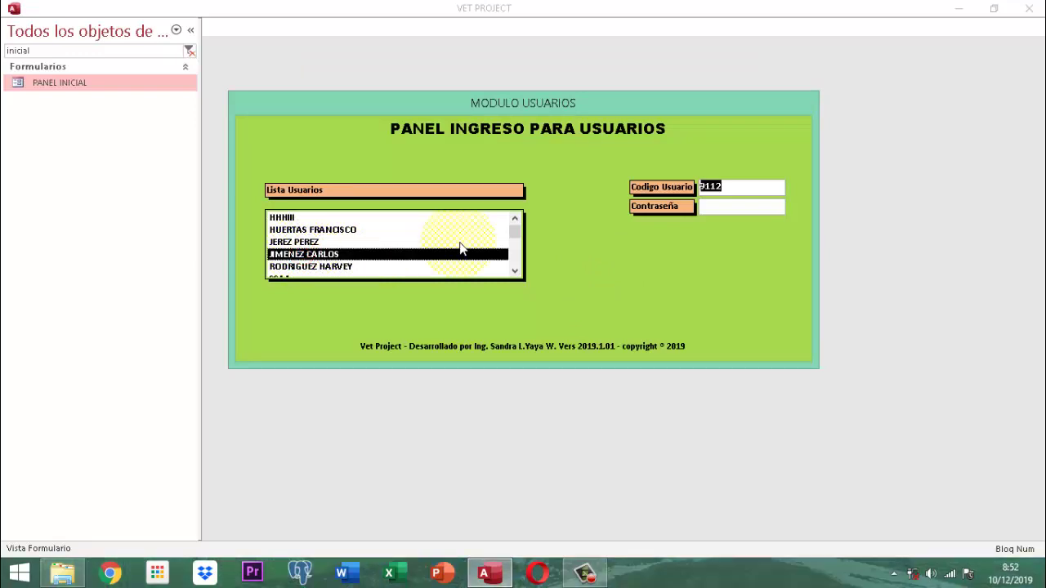
{"action": "type", "text": "***"}
{"action": "key", "text": "Return"}
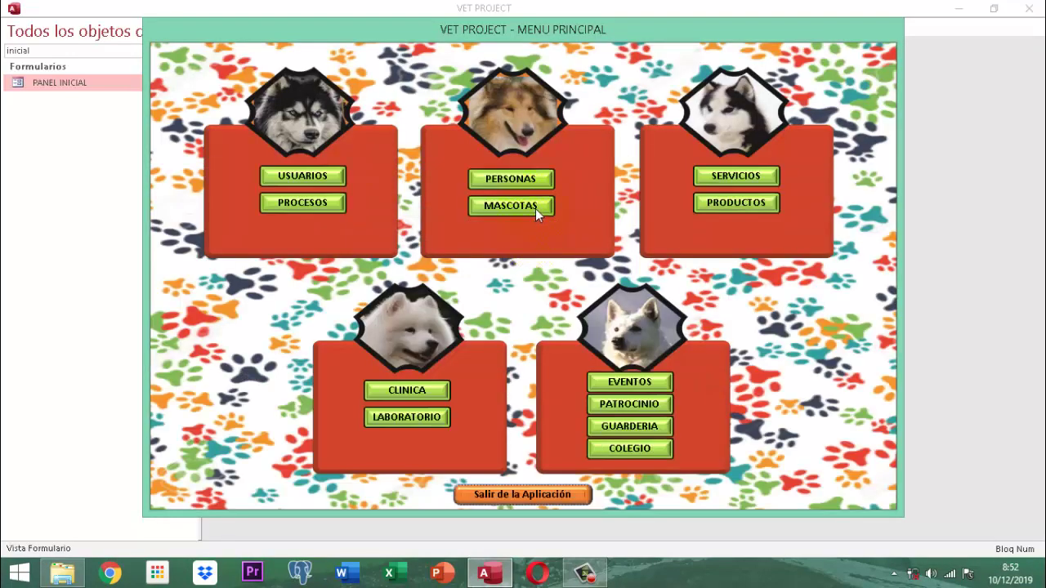
Step: Open the Citas form from the Mascotas module and preview the individual report of the displayed appointment
{"action": "left_click", "coordinate": [536, 209]}
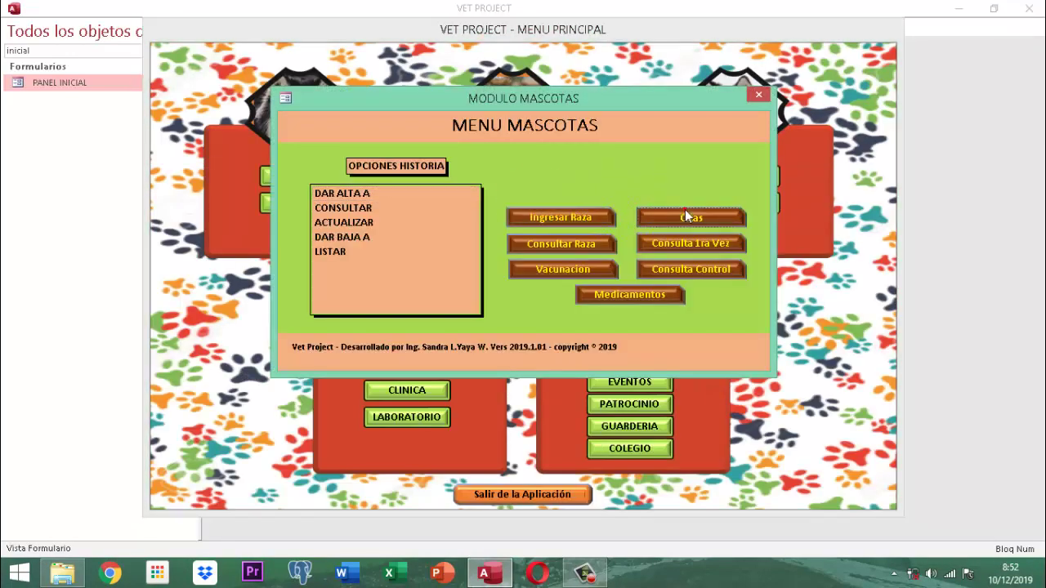
{"action": "left_click", "coordinate": [685, 214]}
{"action": "left_click", "coordinate": [576, 337]}
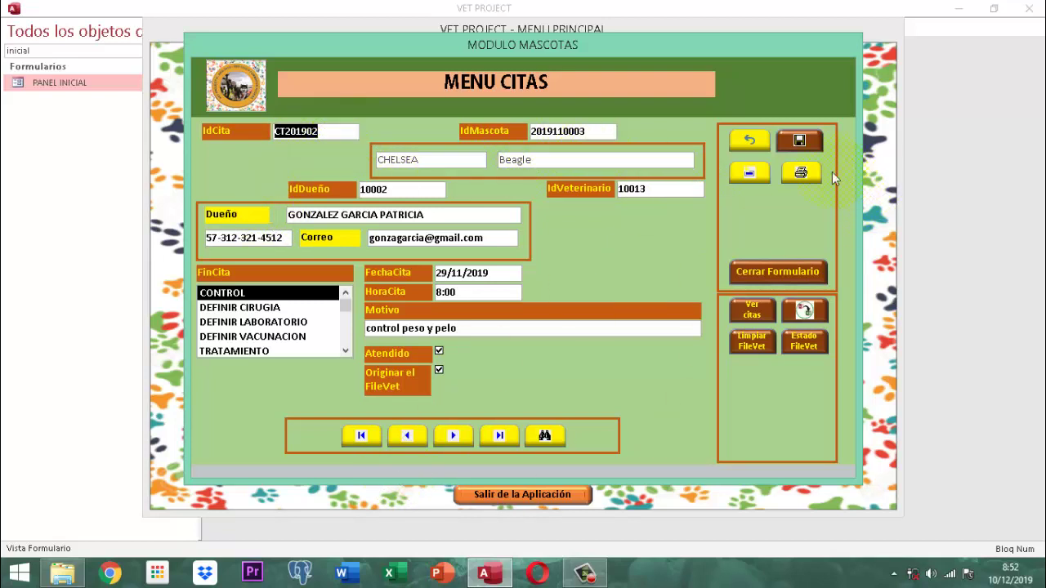
{"action": "left_click", "coordinate": [806, 172]}
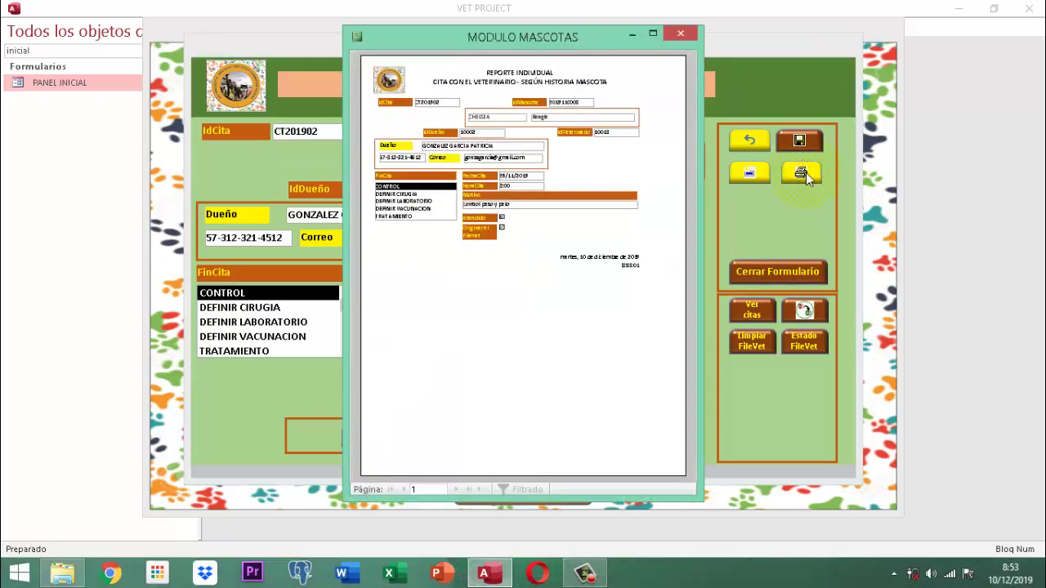
Step: Examine the heading, logo and identification fields of the individual appointment report at close zoom
{"action": "left_click", "coordinate": [514, 67]}
{"action": "left_click", "coordinate": [513, 67]}
{"action": "left_click", "coordinate": [394, 72]}
{"action": "left_click", "coordinate": [393, 73]}
{"action": "left_click", "coordinate": [488, 66]}
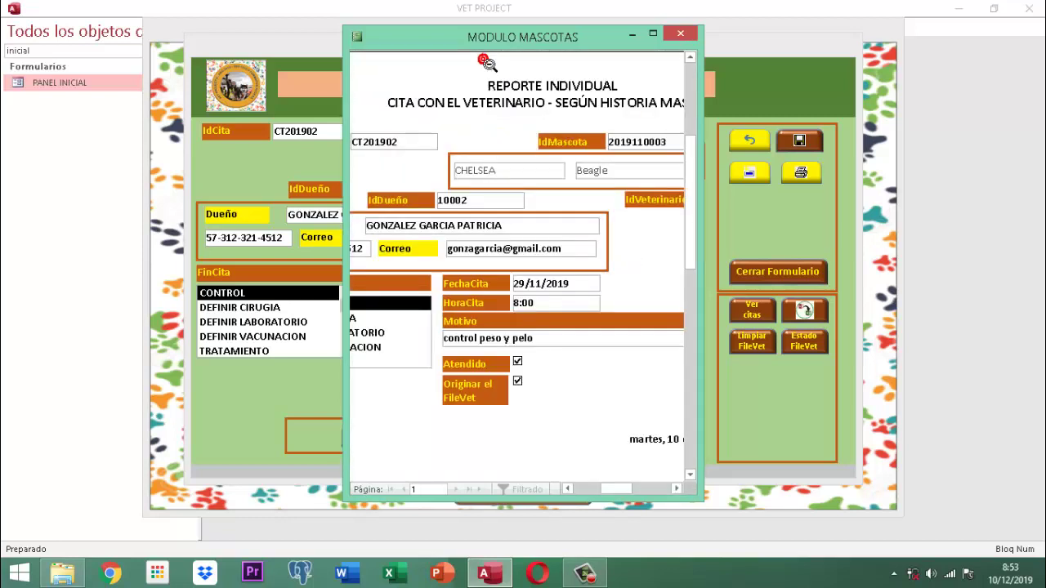
{"action": "left_click", "coordinate": [488, 65]}
{"action": "left_click", "coordinate": [632, 82]}
{"action": "left_click", "coordinate": [527, 126]}
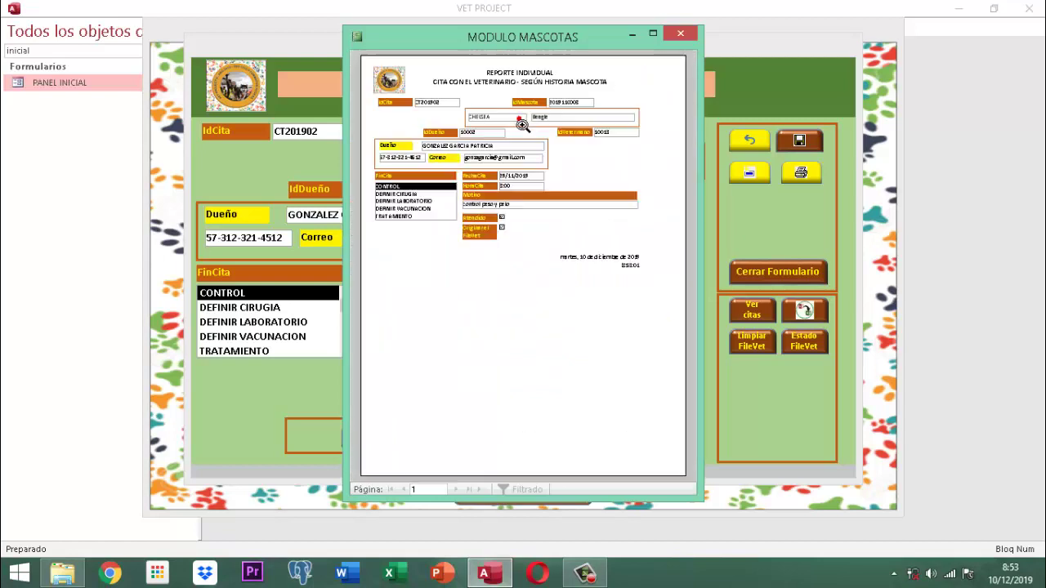
Step: Inspect the appointment details and the print date and time on the report, and close the preview
{"action": "left_click", "coordinate": [435, 123]}
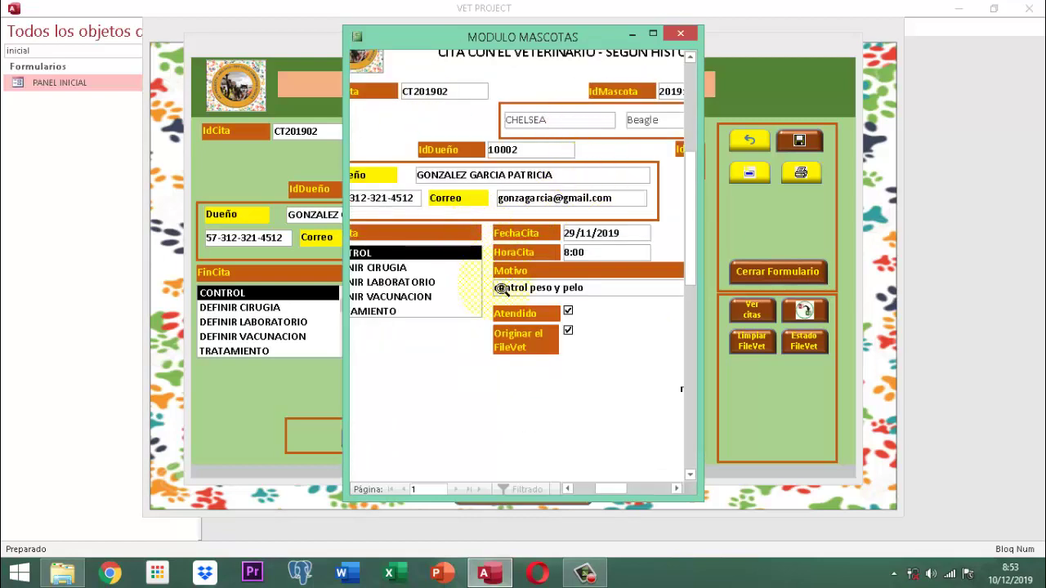
{"action": "left_click", "coordinate": [500, 319]}
{"action": "left_click", "coordinate": [634, 262]}
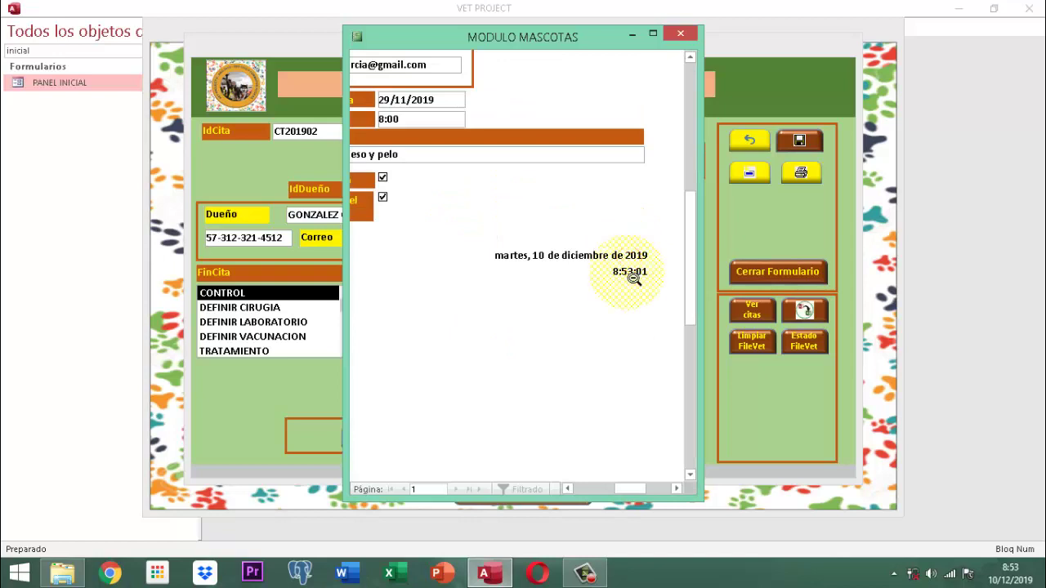
{"action": "left_click", "coordinate": [633, 277]}
{"action": "left_click", "coordinate": [626, 275]}
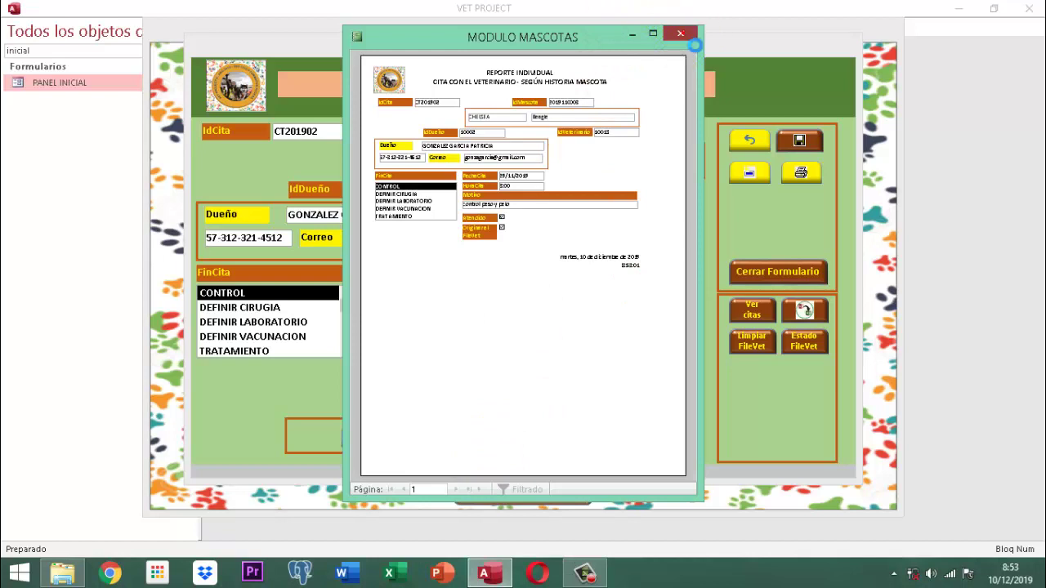
{"action": "left_click", "coordinate": [681, 34]}
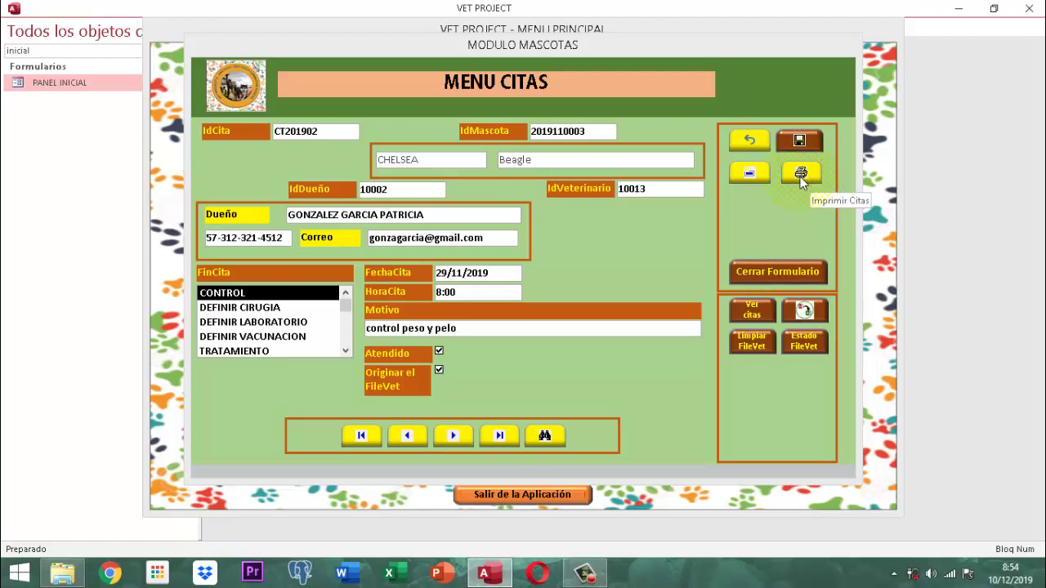
Step: Close the Citas form and the Mascotas module menu to return to the main menu
{"action": "left_click", "coordinate": [782, 270]}
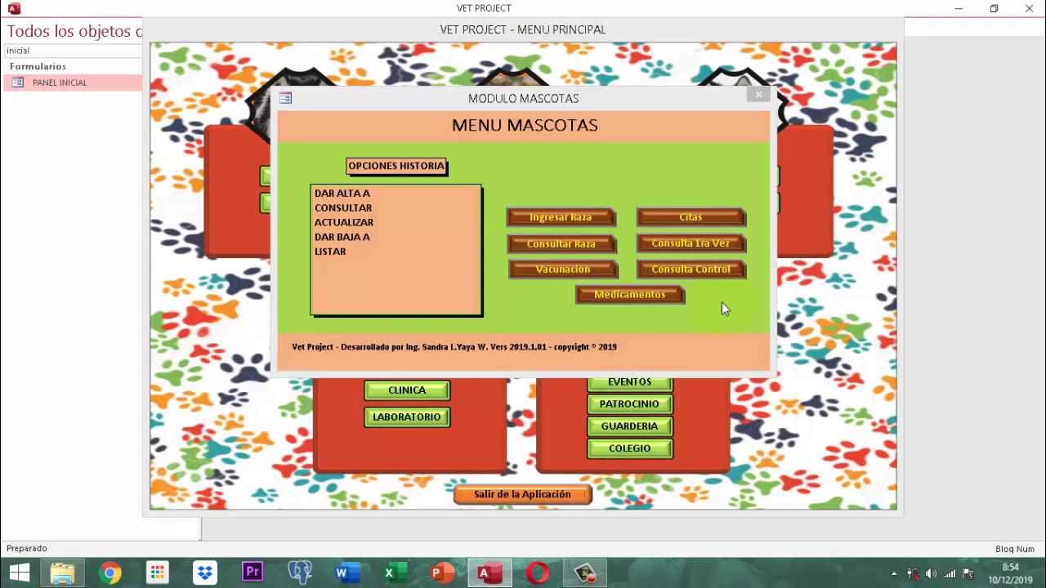
{"action": "left_click", "coordinate": [757, 96]}
{"action": "left_click", "coordinate": [757, 96]}
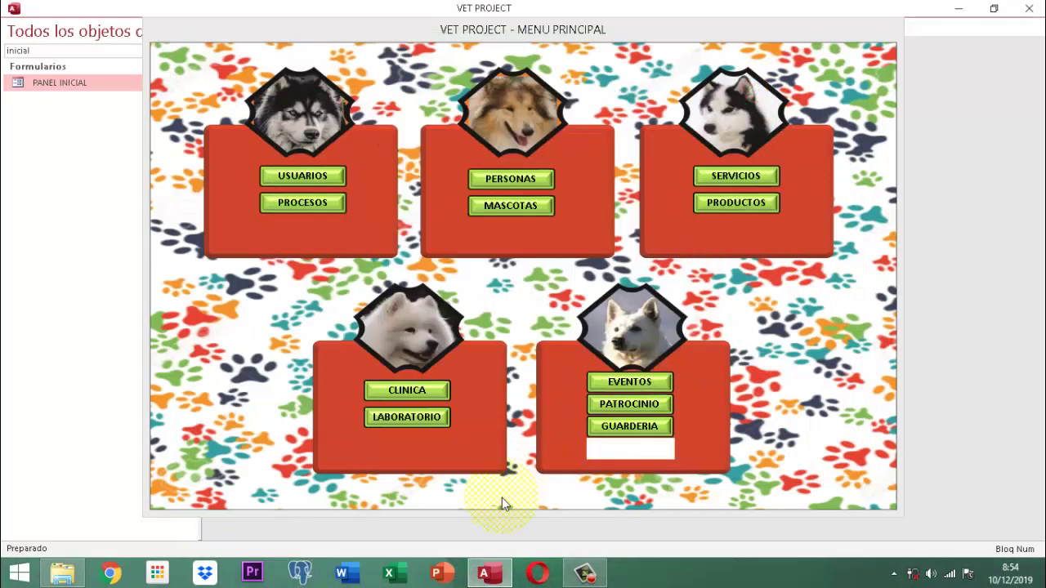
Step: Exit the Vet Project application and close the vet project II folder window
{"action": "left_click", "coordinate": [499, 493]}
{"action": "left_click", "coordinate": [499, 493]}
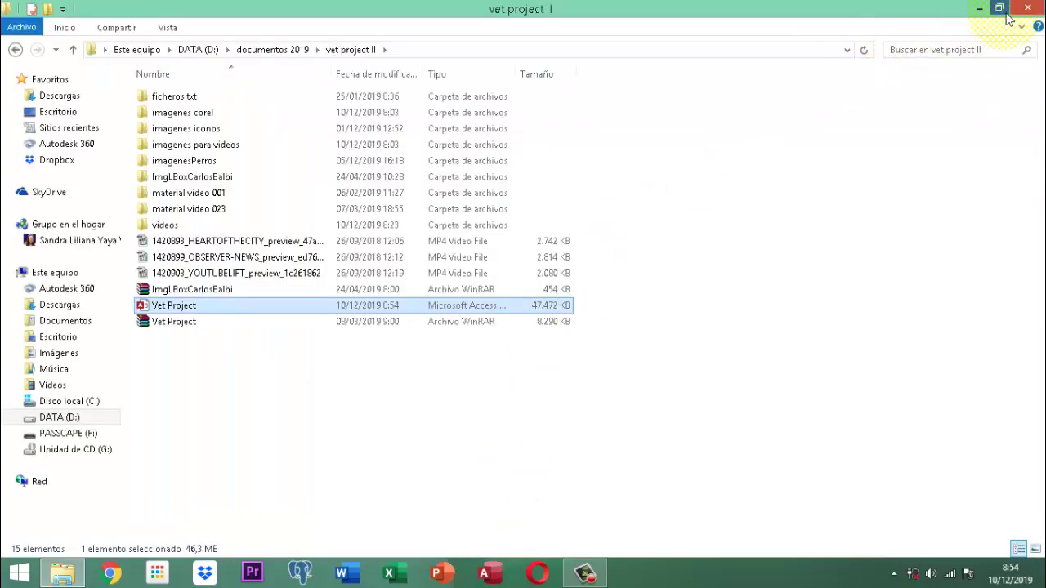
{"action": "left_click", "coordinate": [1028, 8]}
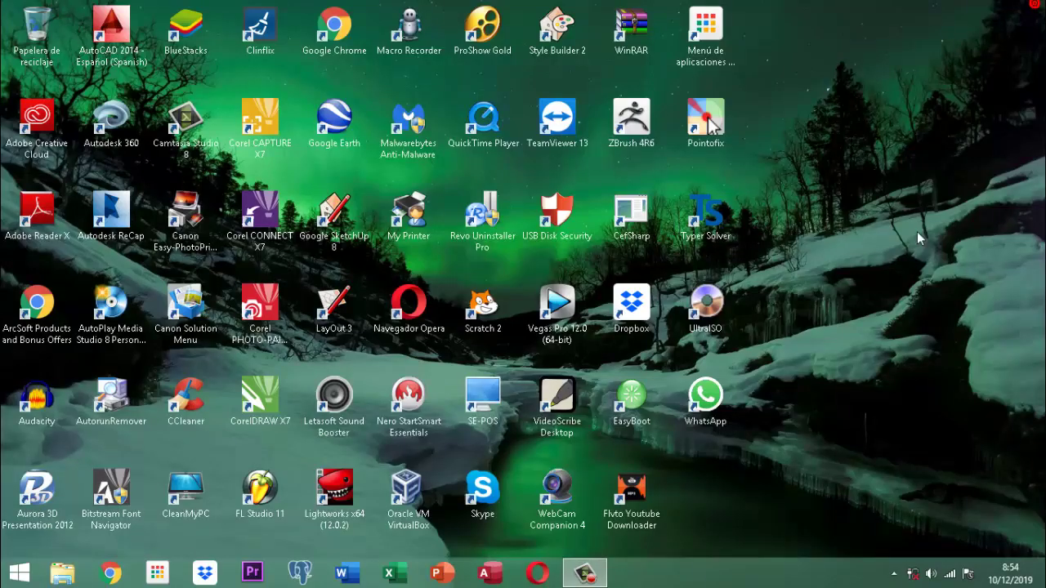